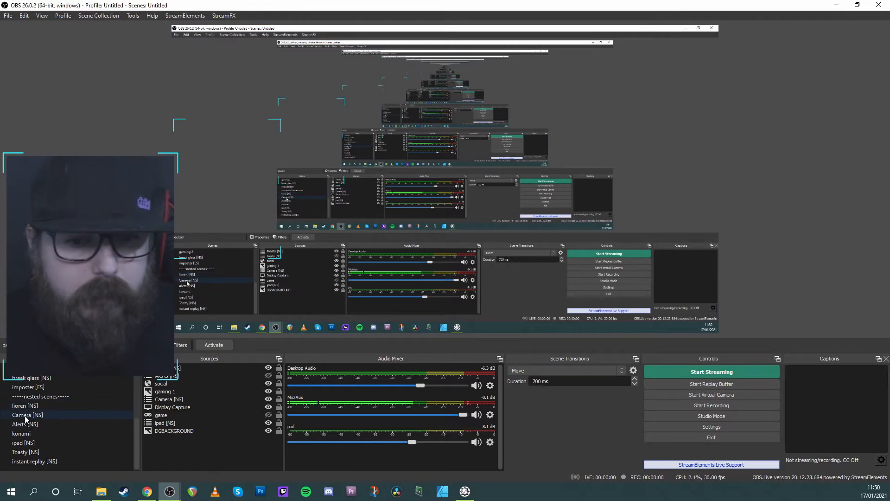
# Select the Camera [NS] scene and examine its scene-switching hotkey in the settings
pyautogui.click(28, 414)
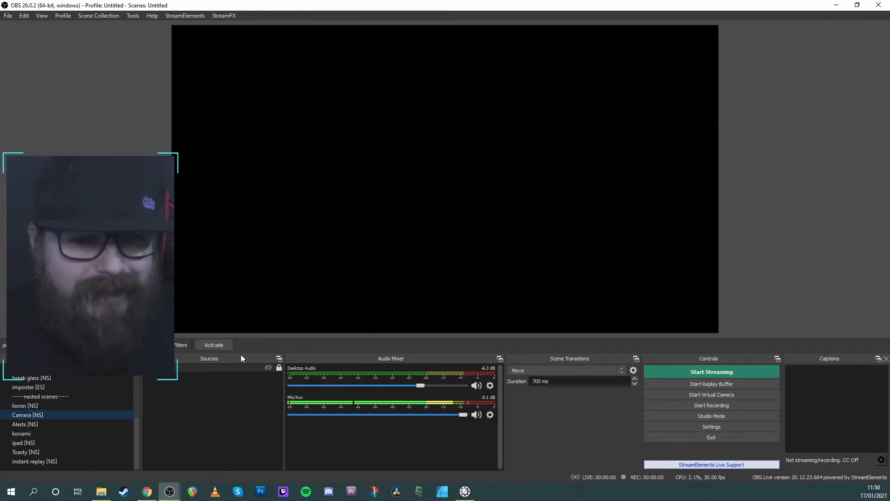
pyautogui.click(707, 428)
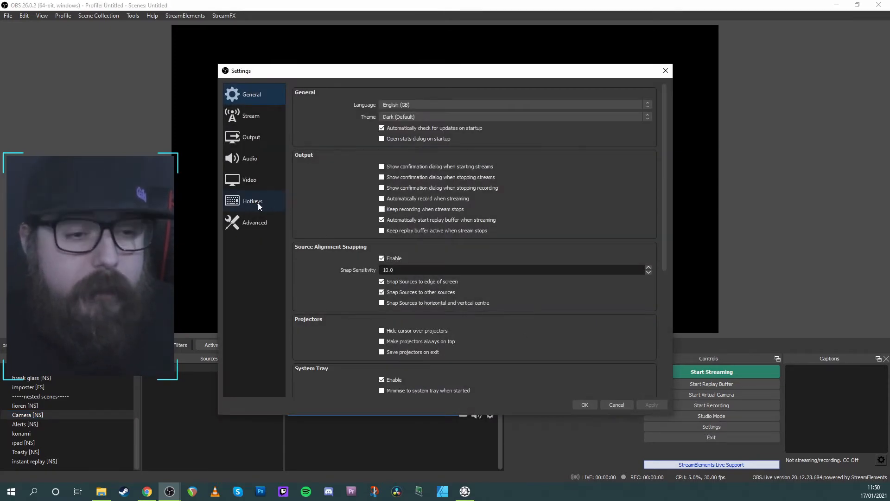
pyautogui.click(258, 204)
pyautogui.scroll(-1, 287, 250)
pyautogui.scroll(-6, 291, 246)
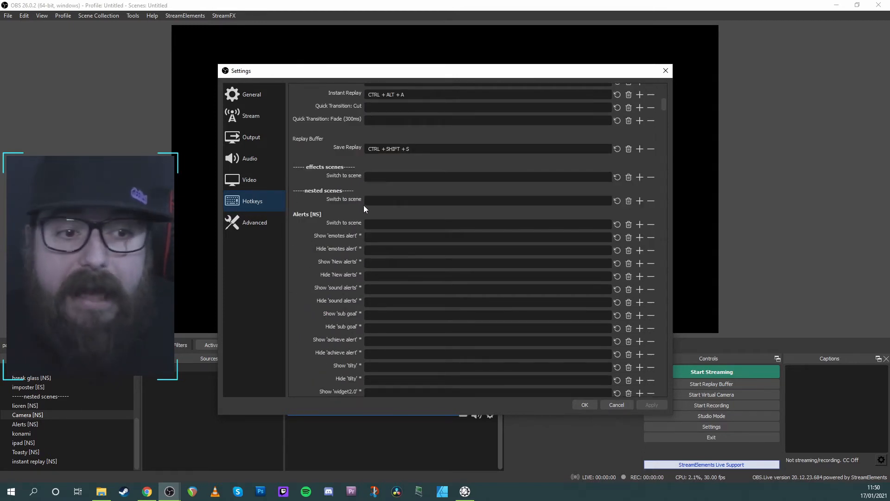
pyautogui.scroll(-3, 313, 218)
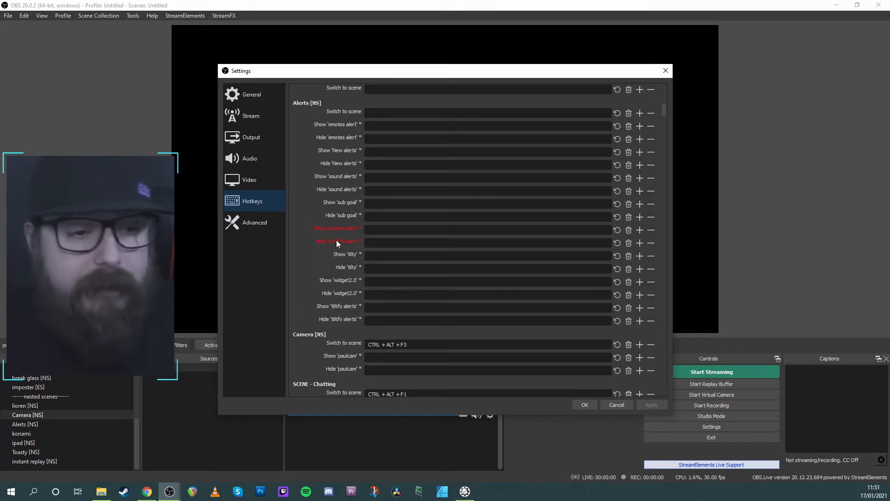
pyautogui.scroll(-3, 312, 237)
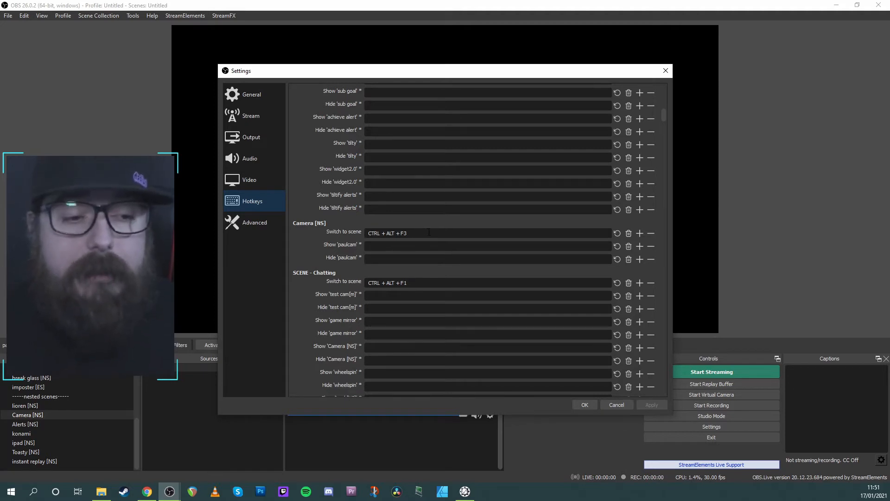
# Examine the scene-switching hotkeys of the Chatting, Gaming and Replay scenes, and close the settings
pyautogui.scroll(-1, 420, 251)
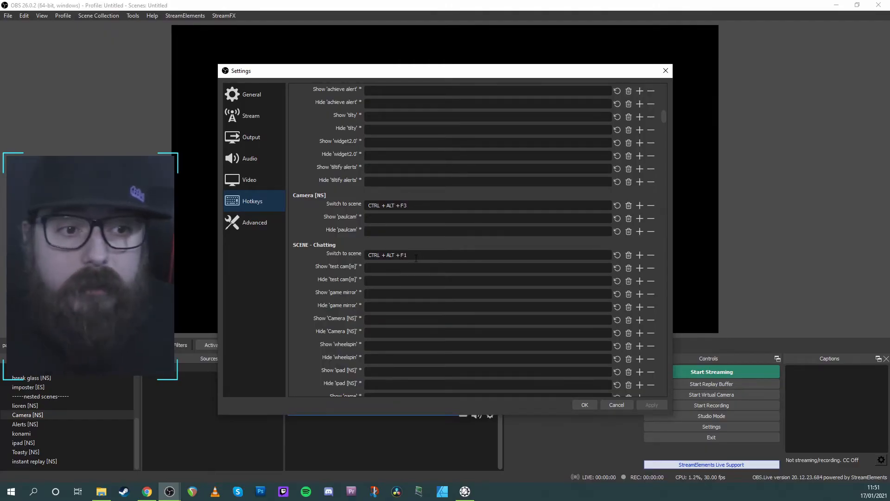
pyautogui.scroll(-15, 416, 258)
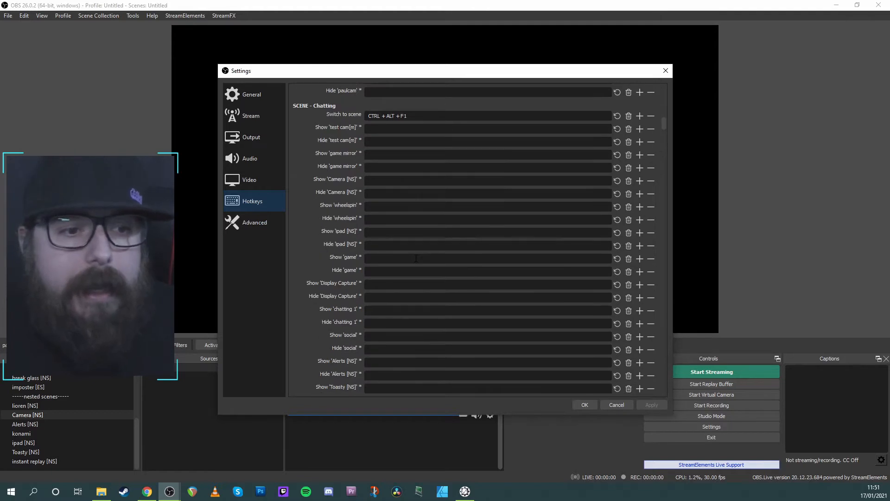
pyautogui.scroll(-3, 411, 271)
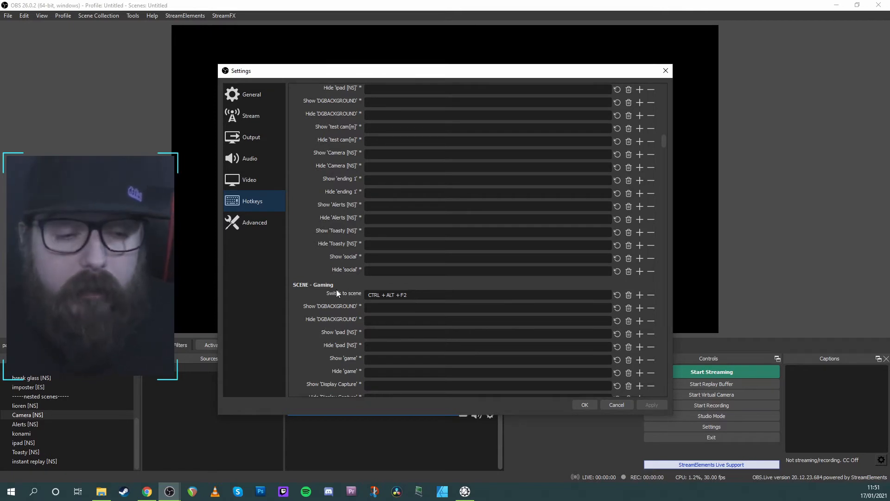
pyautogui.scroll(-4, 335, 290)
pyautogui.scroll(3, 332, 293)
pyautogui.scroll(-8, 332, 294)
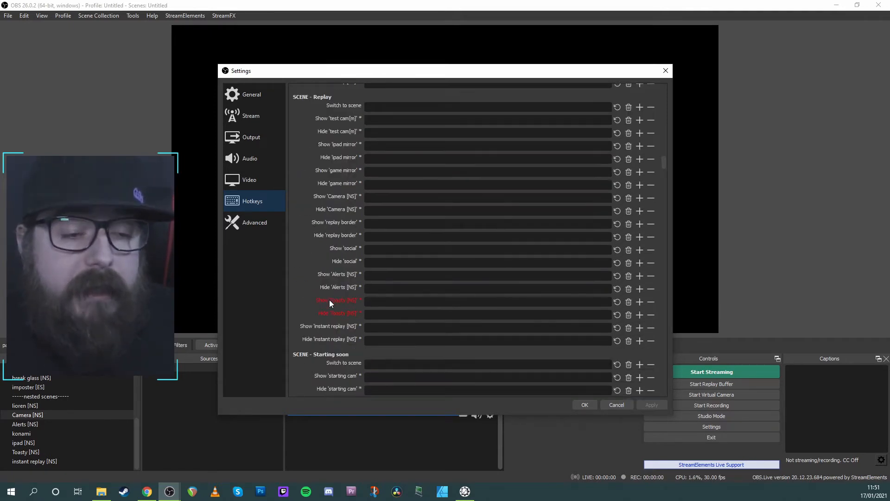
pyautogui.scroll(4, 327, 301)
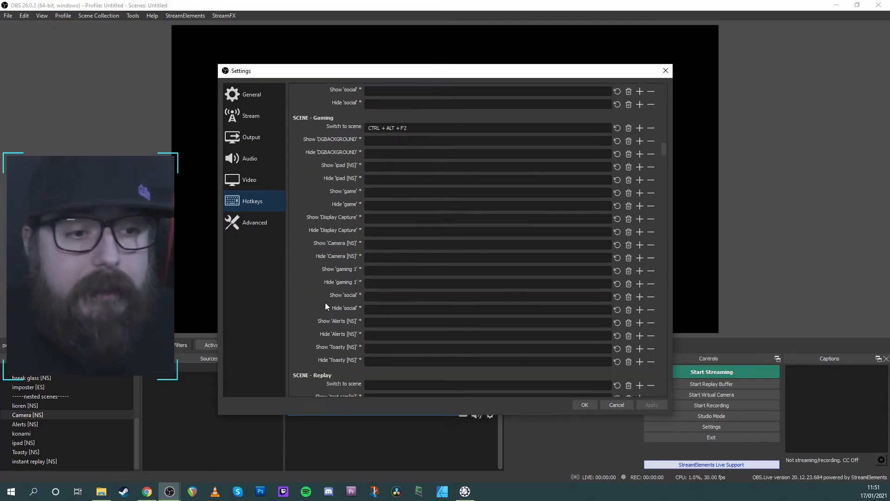
pyautogui.scroll(5, 327, 288)
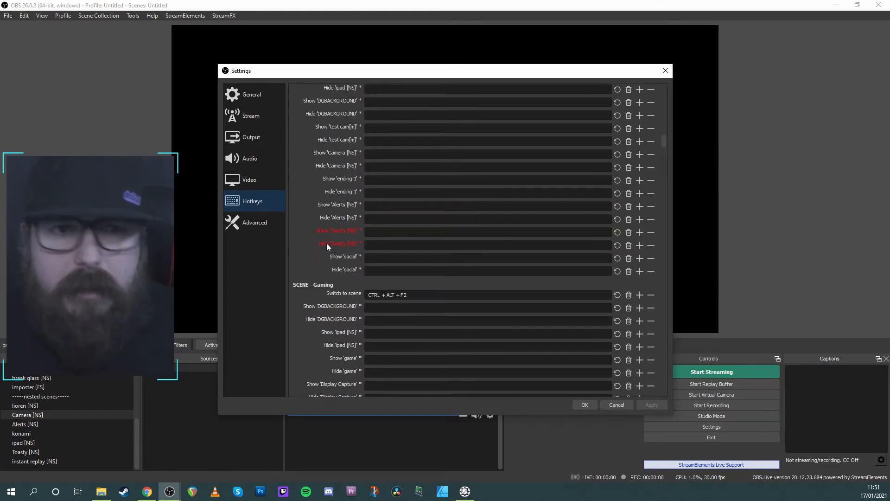
pyautogui.scroll(1, 323, 246)
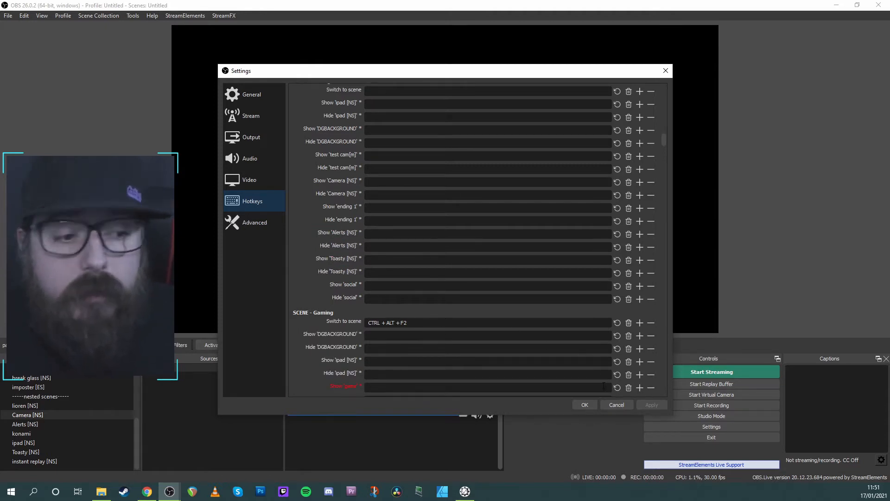
pyautogui.click(577, 405)
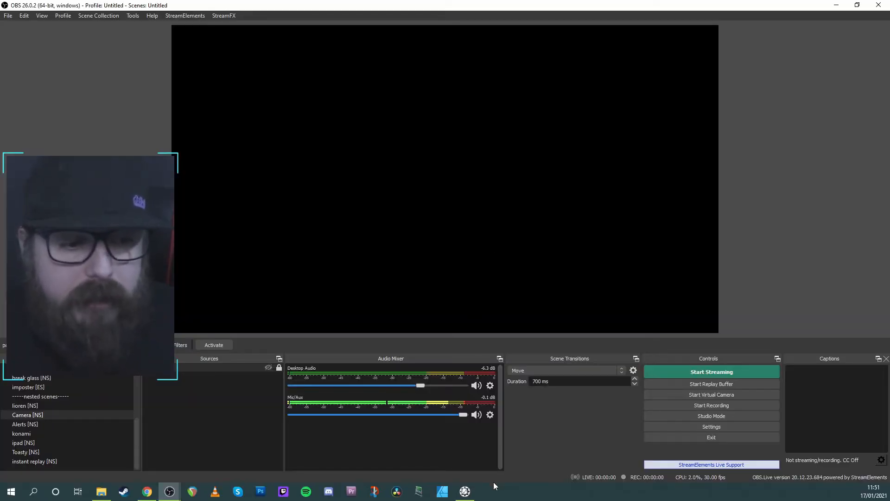
# Minimize OBS, switch to VoiceAttack and suspend its listening
pyautogui.click(833, 5)
pyautogui.click(461, 493)
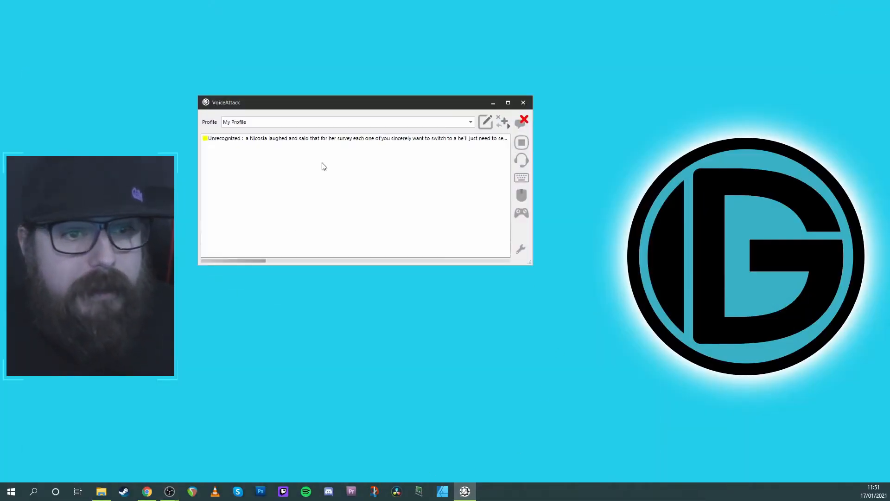
pyautogui.click(520, 162)
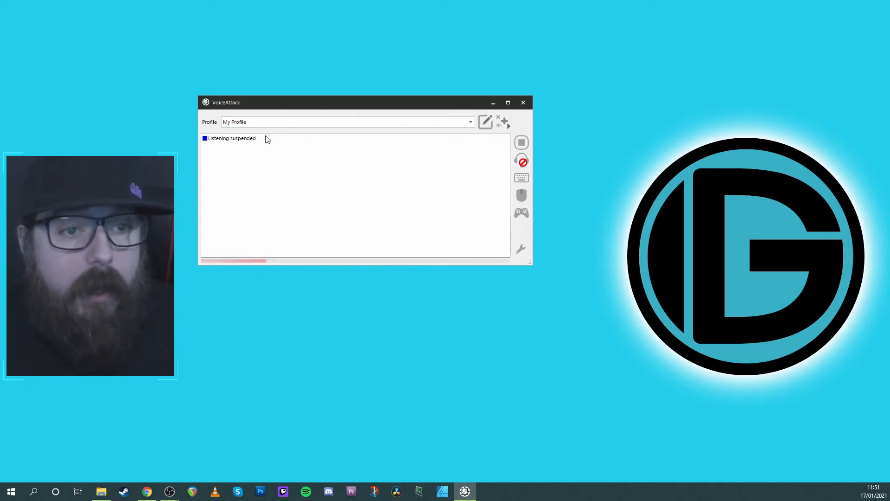
# Open the Go to Camera command of My Profile for editing and examine its spoken phrase
pyautogui.click(486, 121)
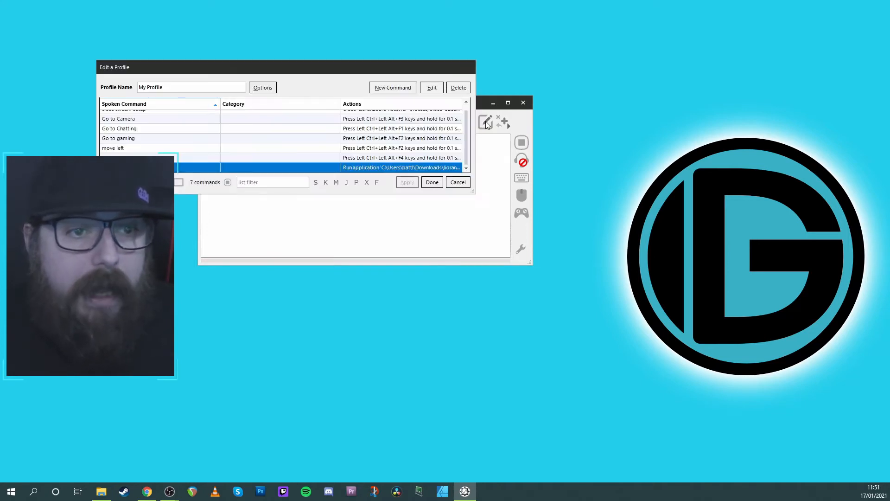
pyautogui.scroll(1, 286, 151)
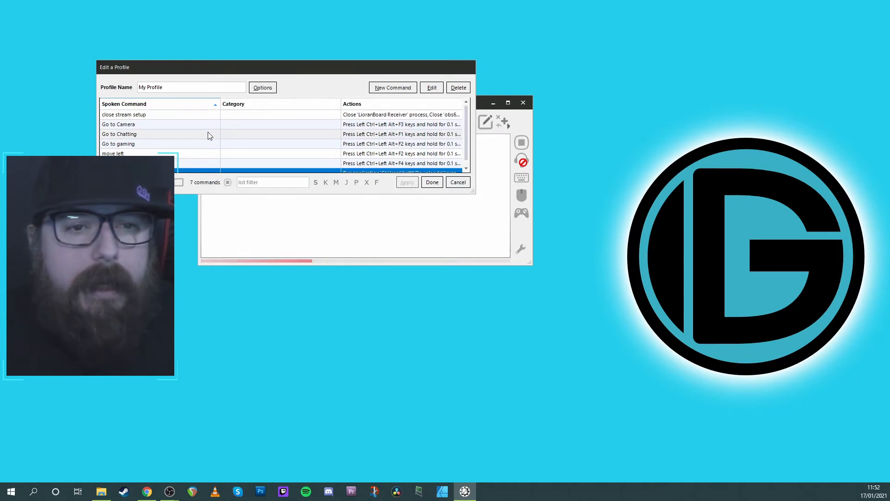
pyautogui.click(166, 126)
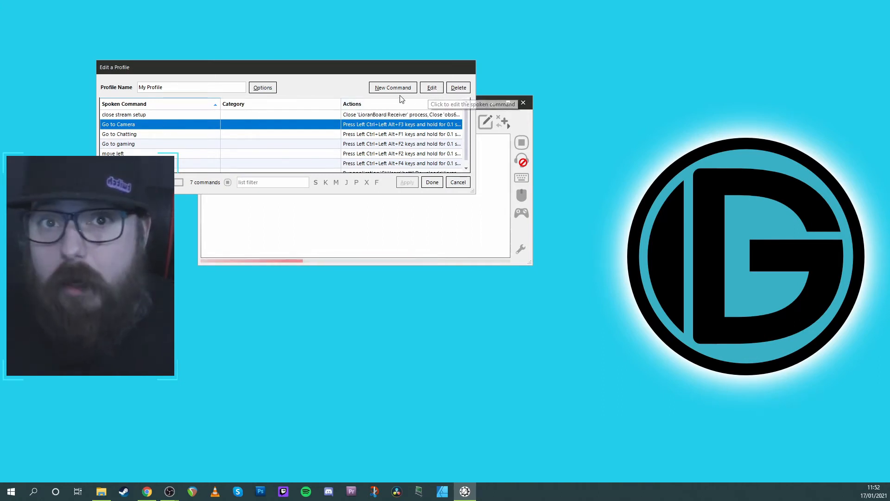
pyautogui.click(436, 87)
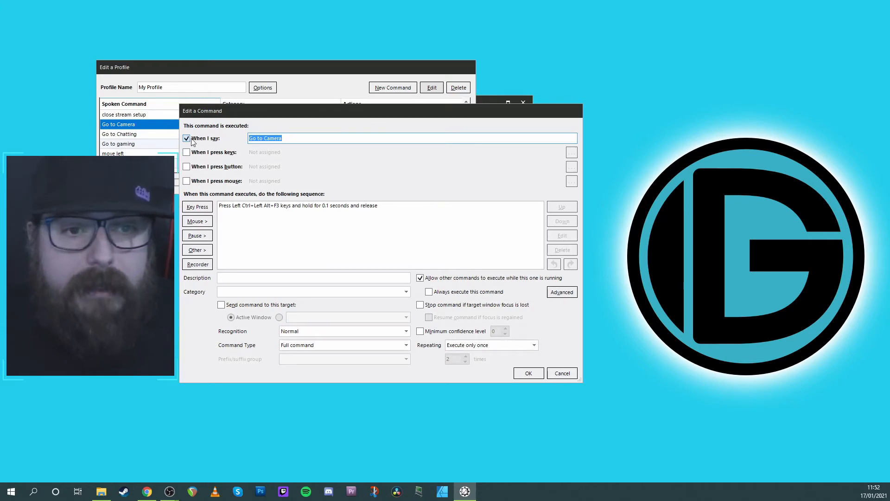
pyautogui.click(299, 140)
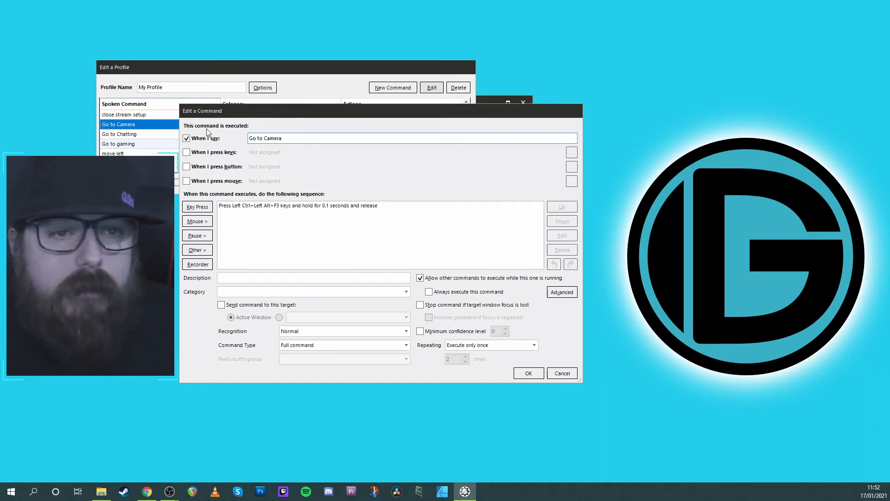
# Add a Left Ctrl+Left Alt+F3 press-and-release action to the Go to Camera command, and delete this duplicate again
pyautogui.click(199, 207)
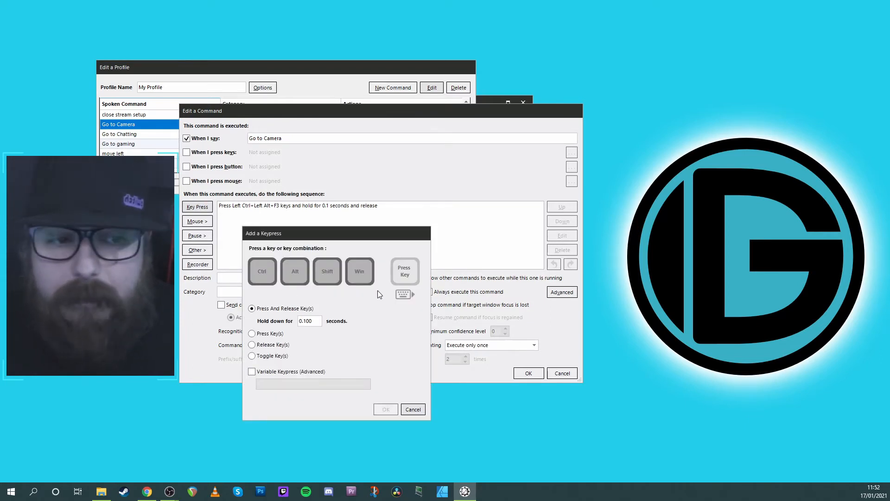
pyautogui.click(266, 279)
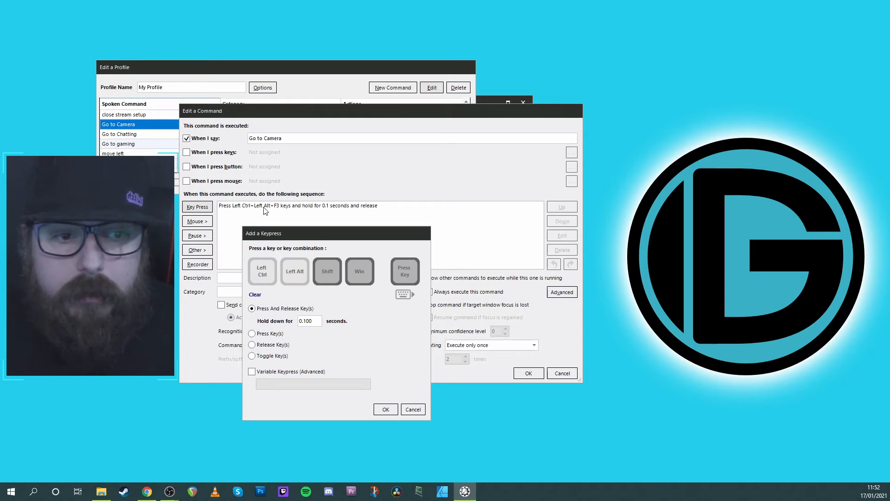
pyautogui.click(404, 294)
pyautogui.click(302, 191)
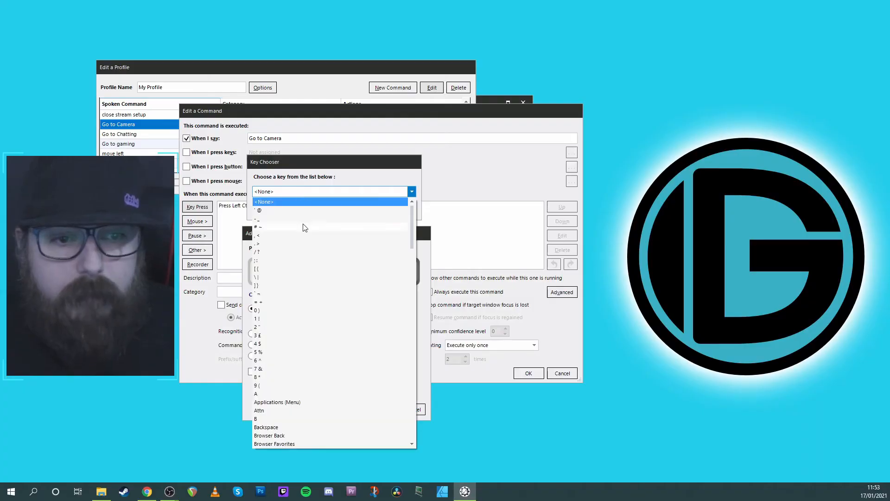
pyautogui.scroll(-3, 306, 339)
pyautogui.scroll(-7, 306, 338)
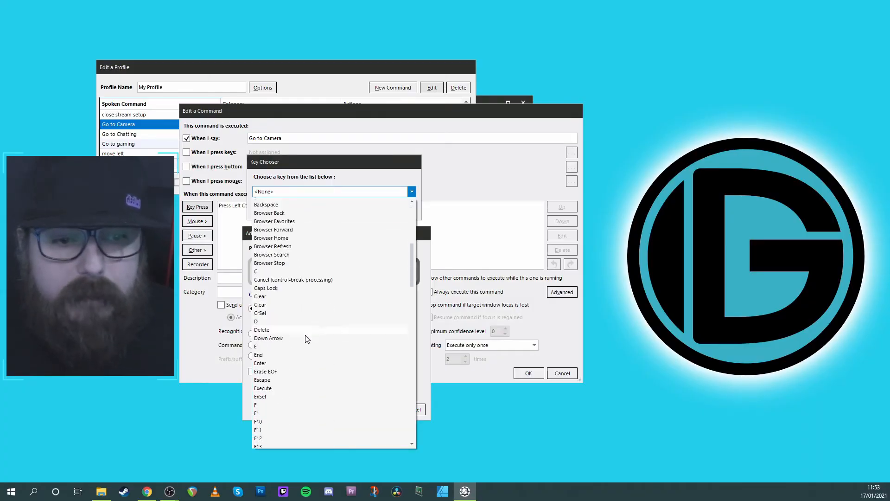
pyautogui.scroll(-4, 305, 339)
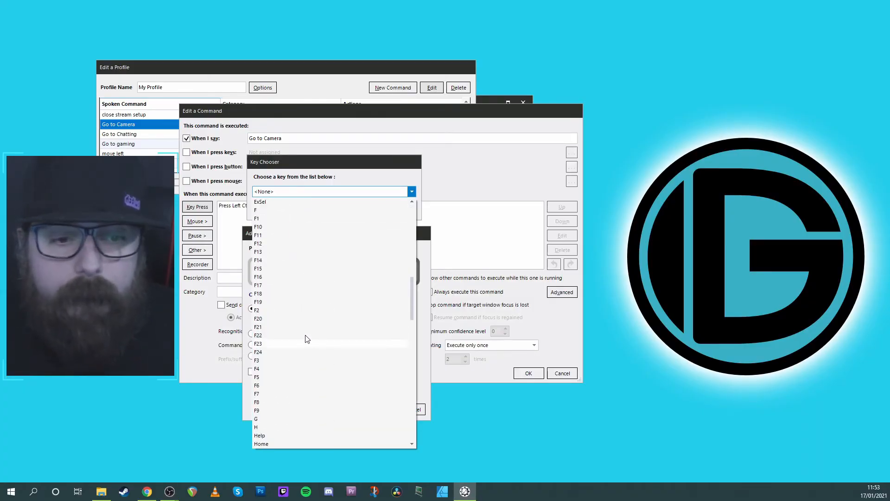
pyautogui.scroll(-1, 306, 339)
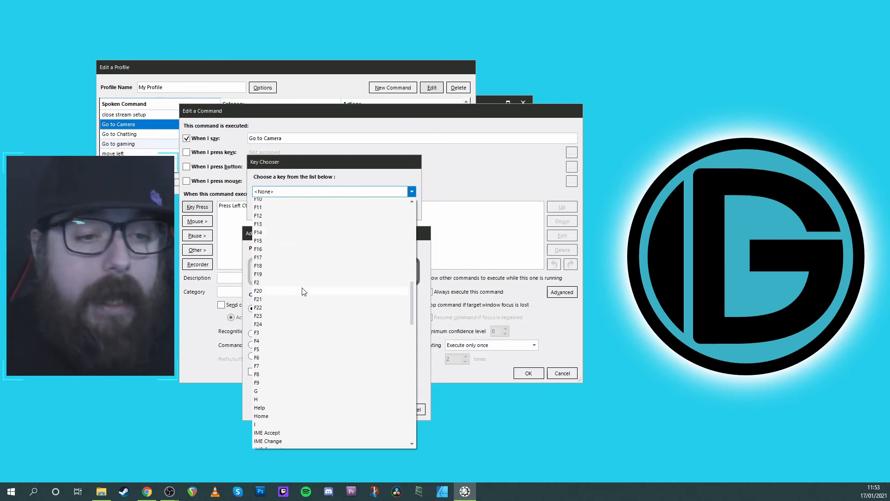
pyautogui.click(263, 333)
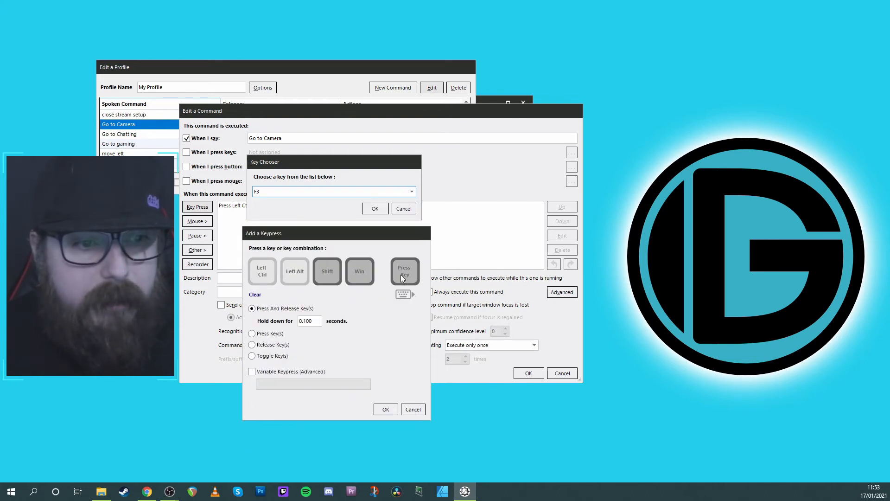
pyautogui.click(375, 208)
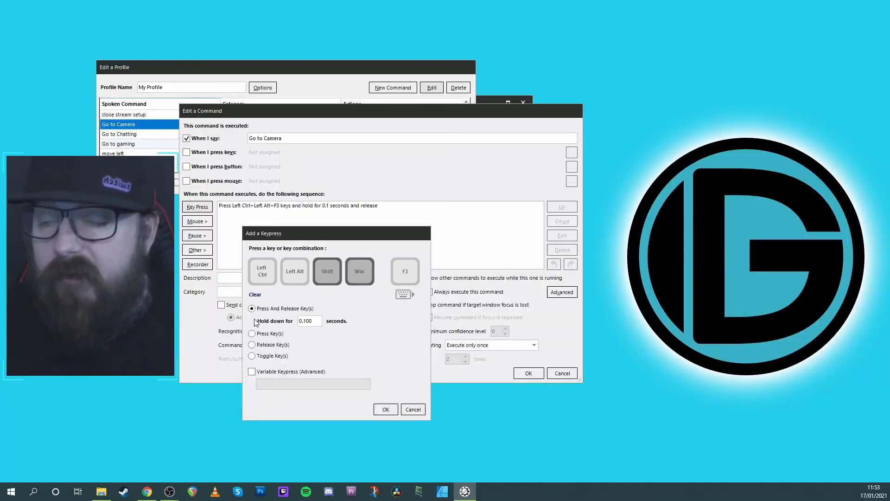
pyautogui.click(386, 409)
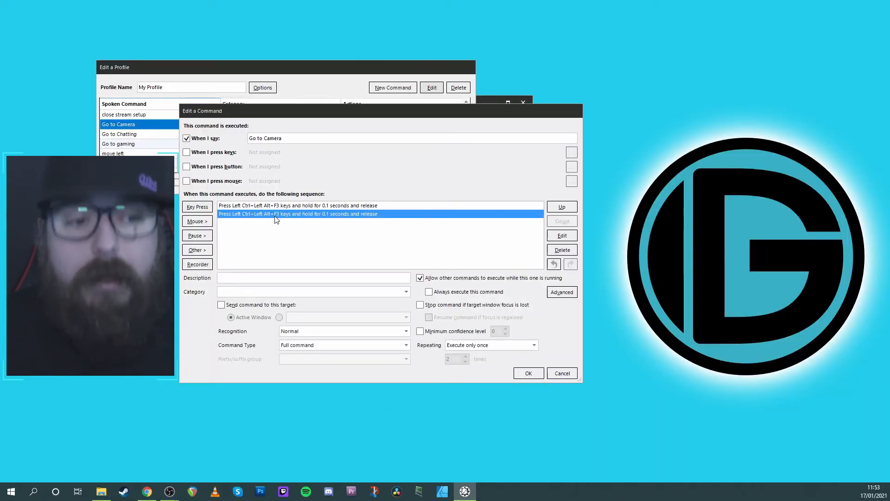
pyautogui.click(562, 250)
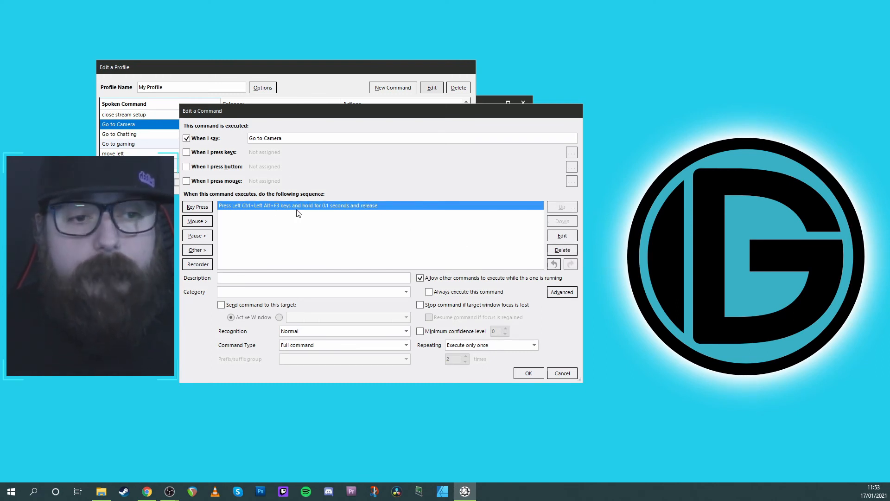
# Save the Go to Camera command and My Profile, and resume listening for voice commands
pyautogui.click(524, 374)
pyautogui.click(407, 182)
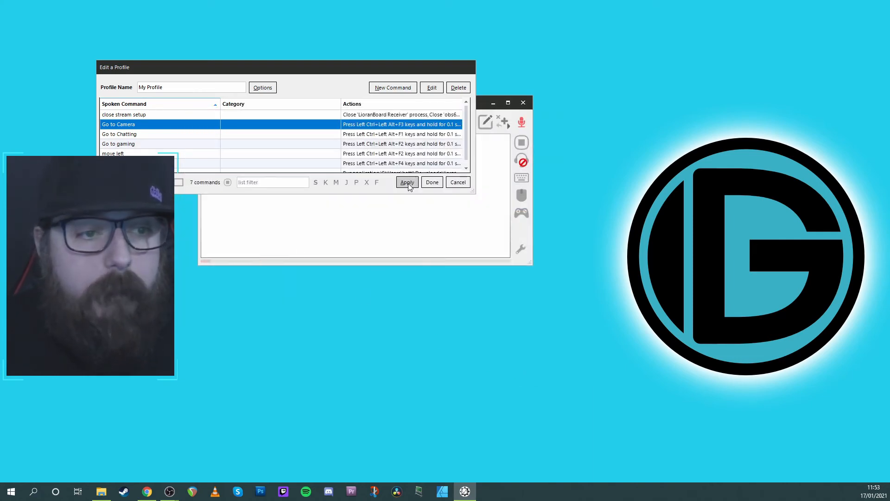
pyautogui.click(431, 183)
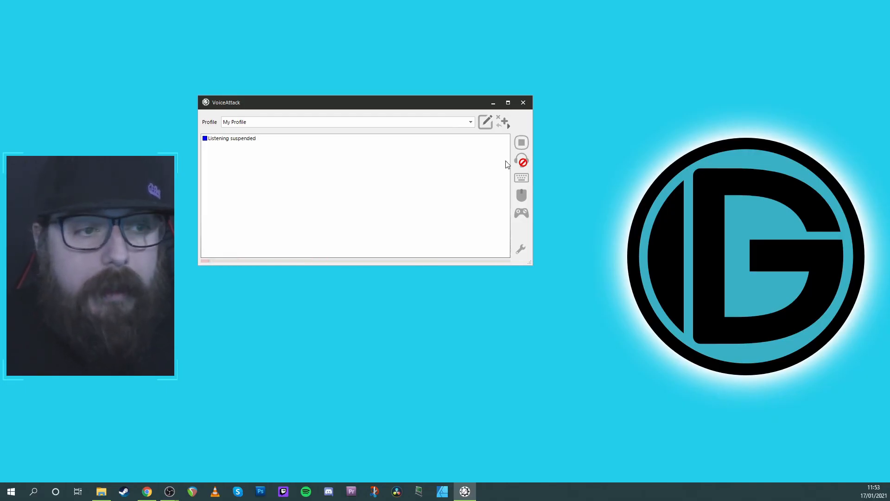
pyautogui.click(522, 162)
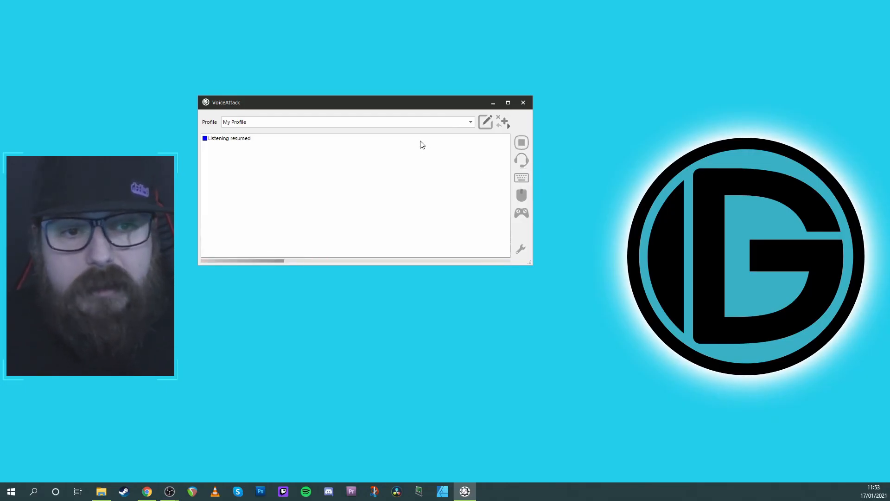